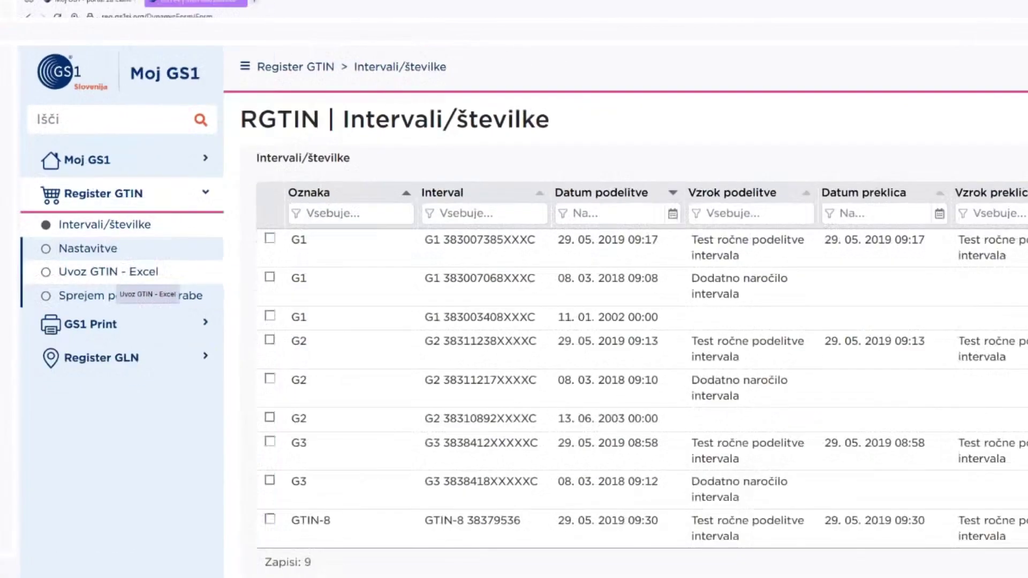
Start a new GTIN Excel import in the GTIN register and download the import template.
left_click(129, 323)
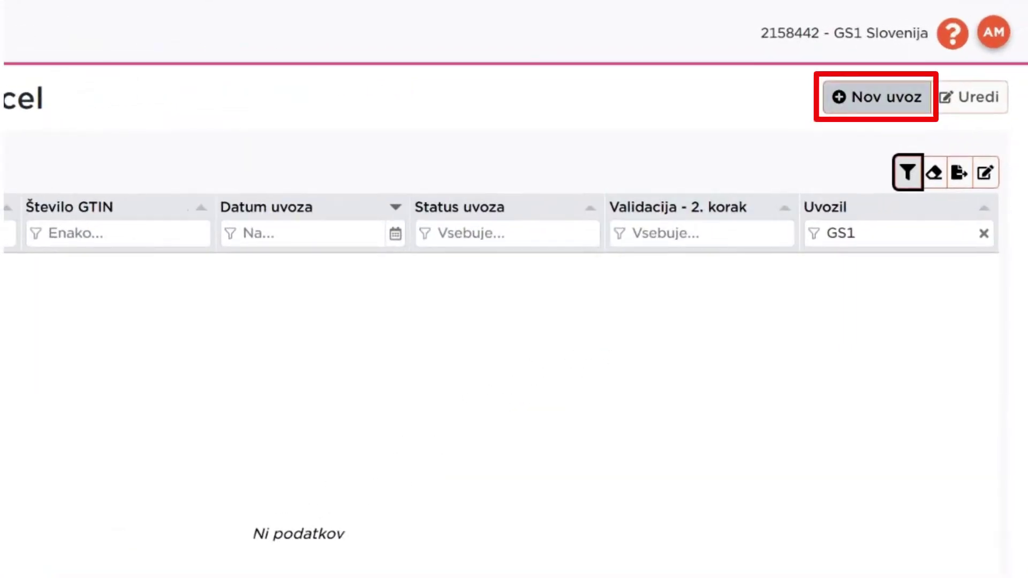
left_click(899, 102)
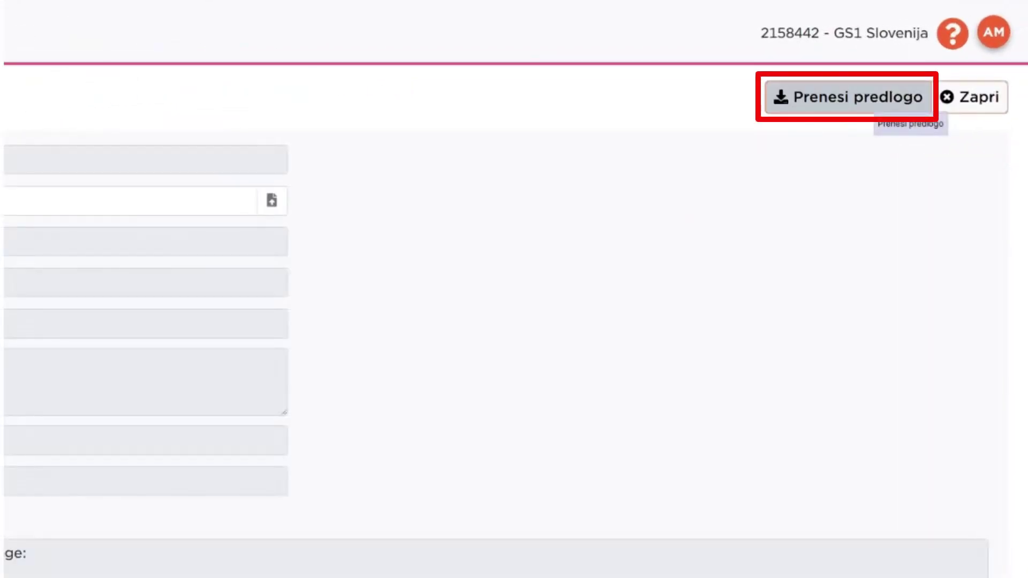
left_click(878, 102)
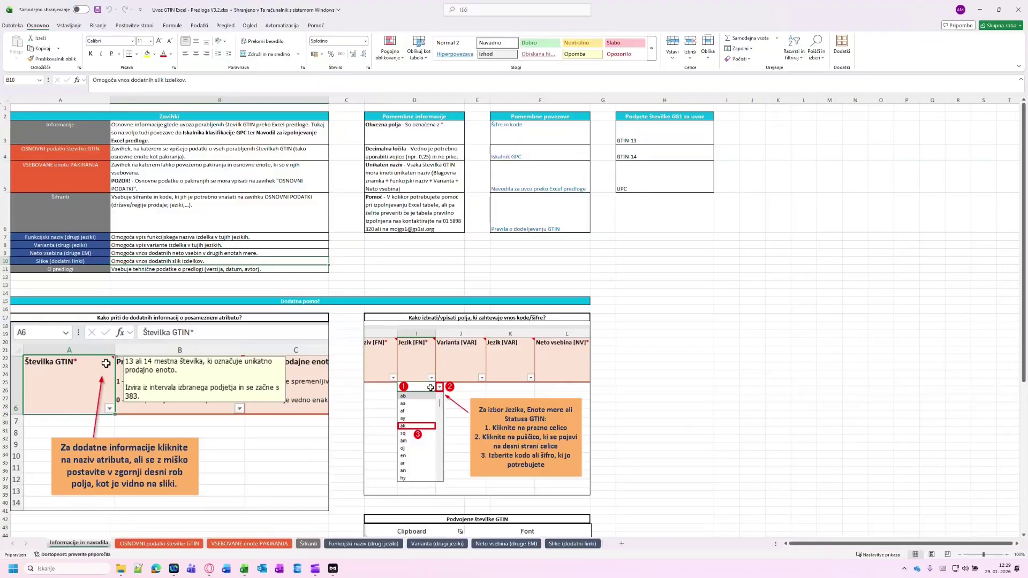
key("ctrl+Page_Down")
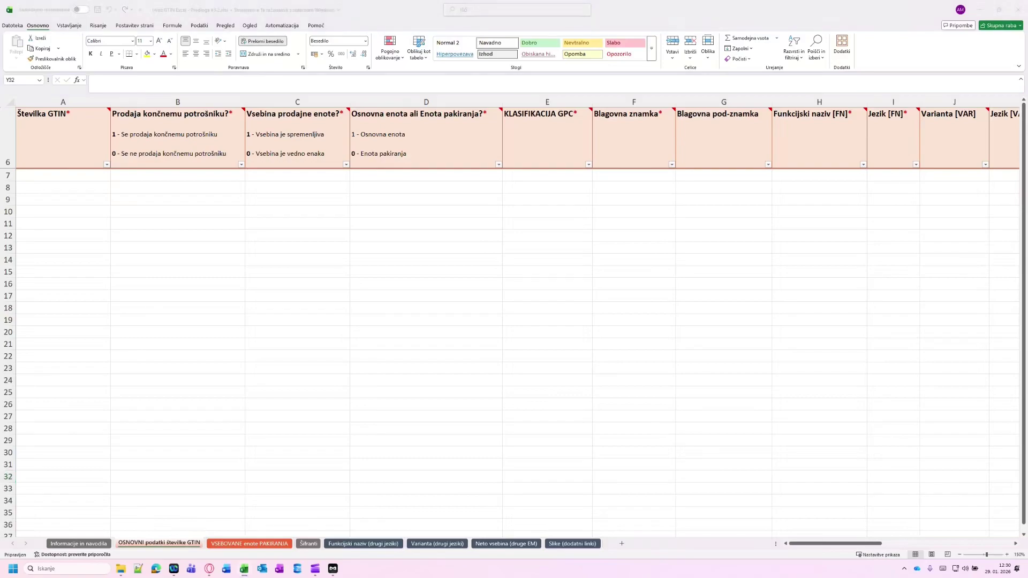
key("ctrl+c")
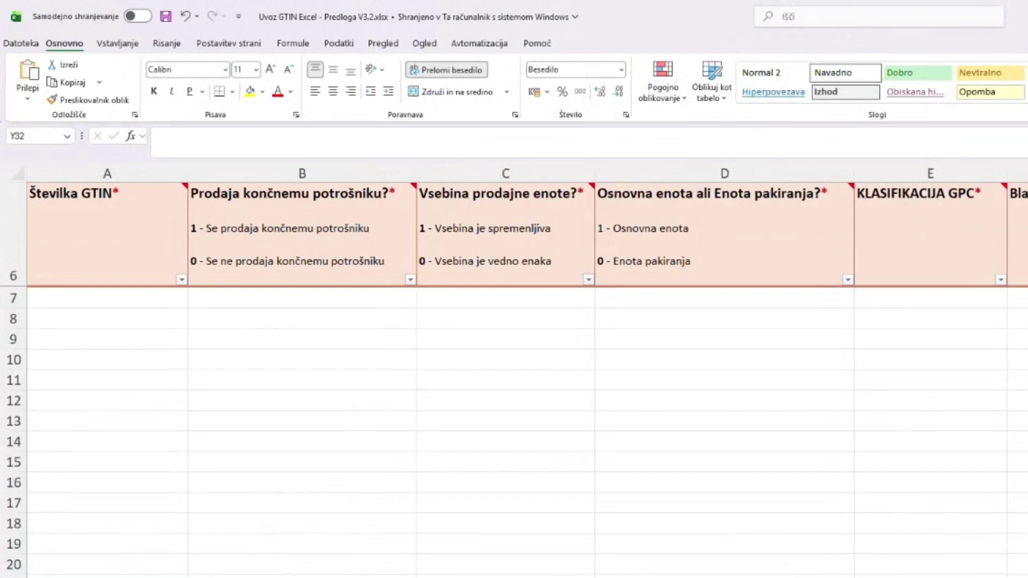
left_click(107, 298)
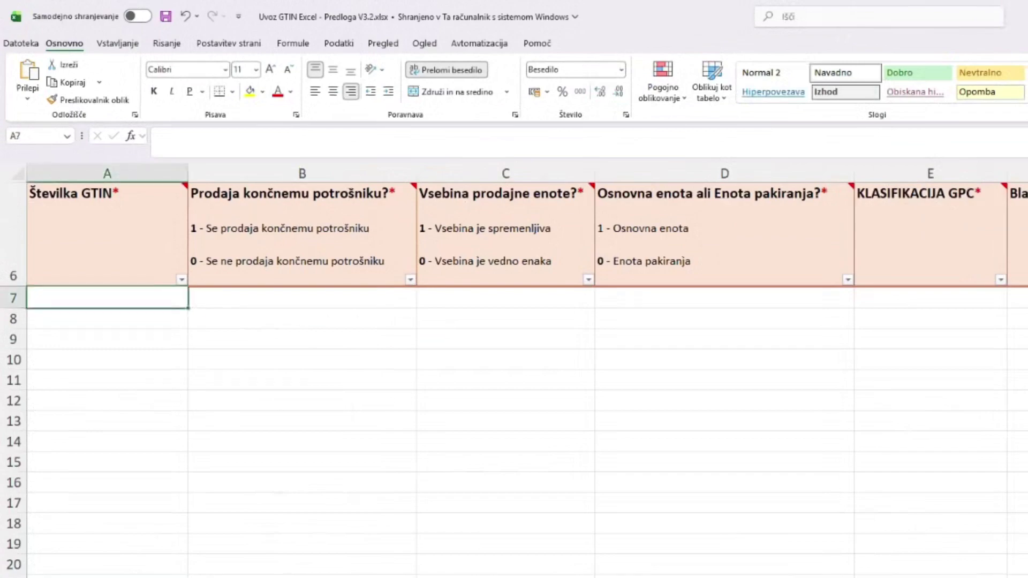
key("ctrl+v")
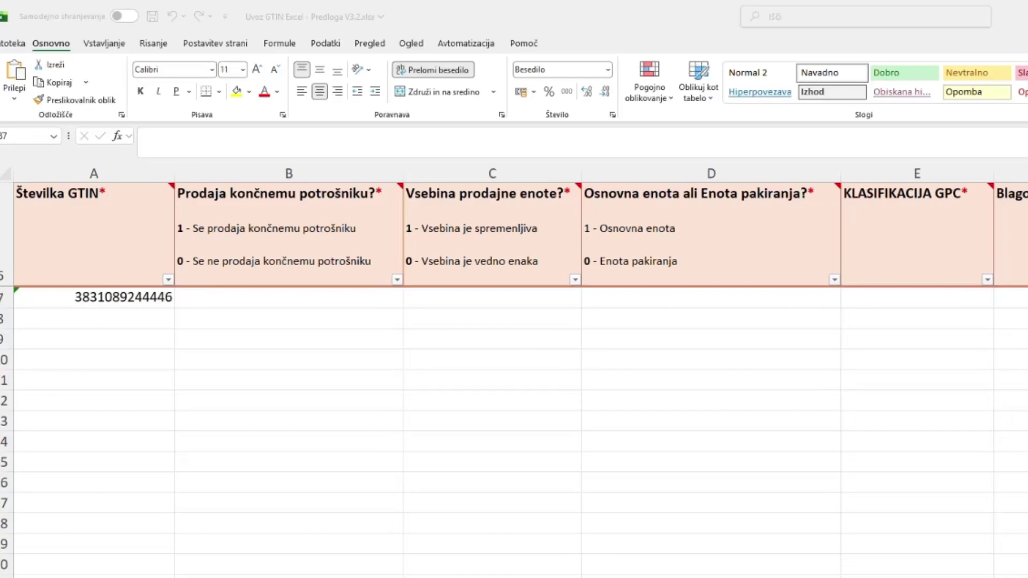
In row 7, set Prodaja končnemu potrošniku to 1, Vsebina prodajne enote to 0 and Osnovna enota ali Enota pakiranja to 1.
left_click(288, 297)
type("1")
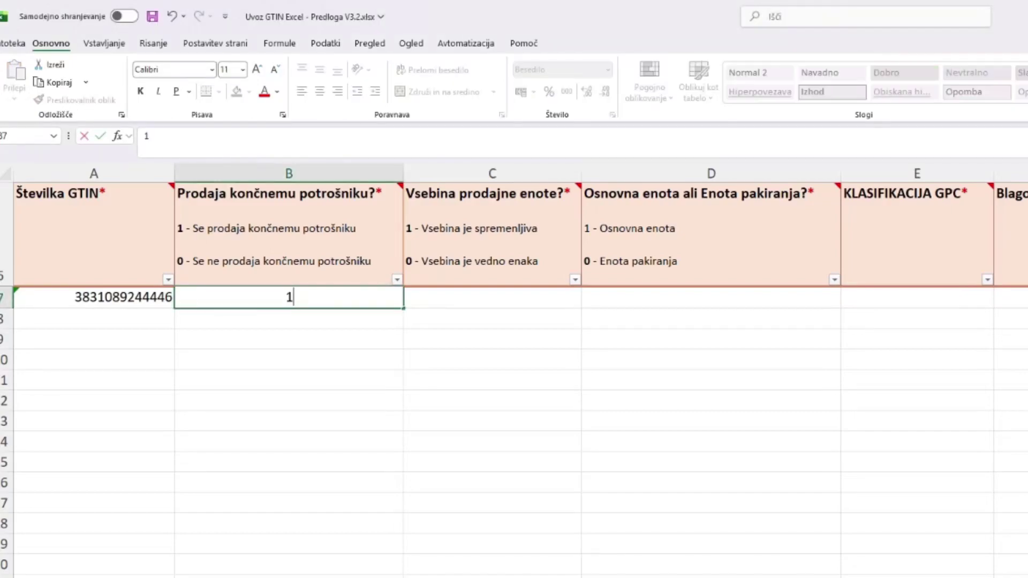
key("Tab")
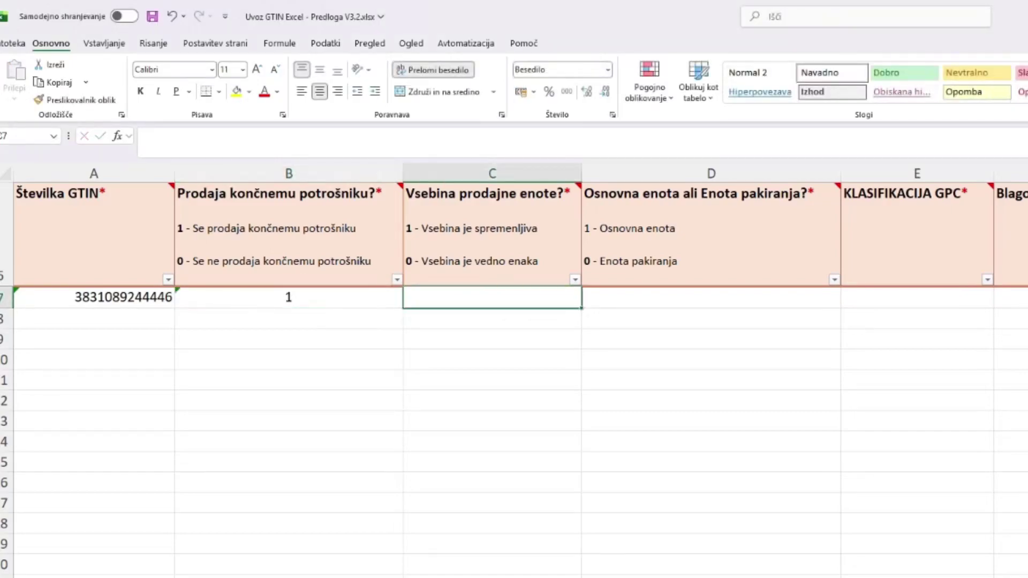
type("0")
key("Tab")
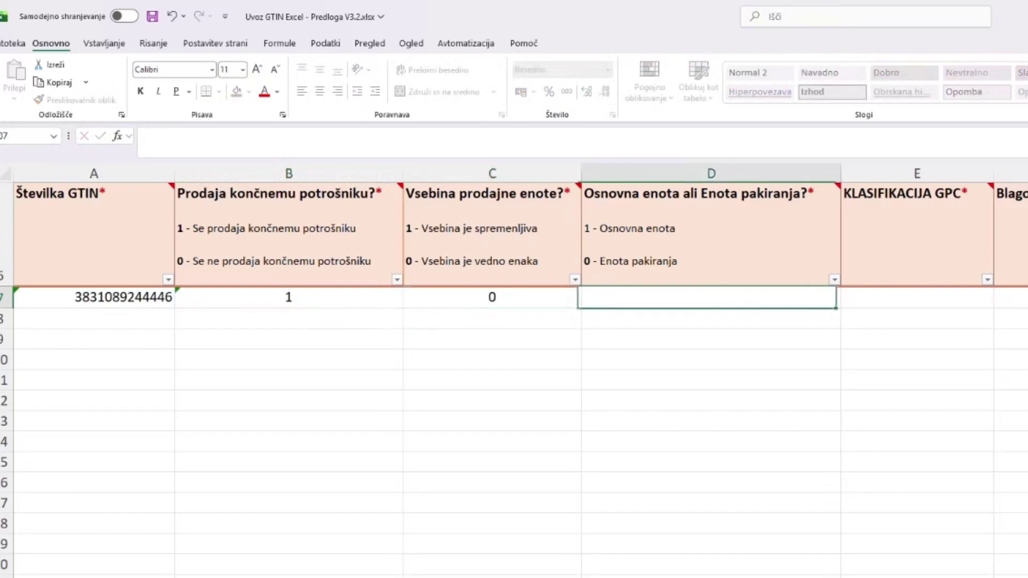
type("1")
key("Tab")
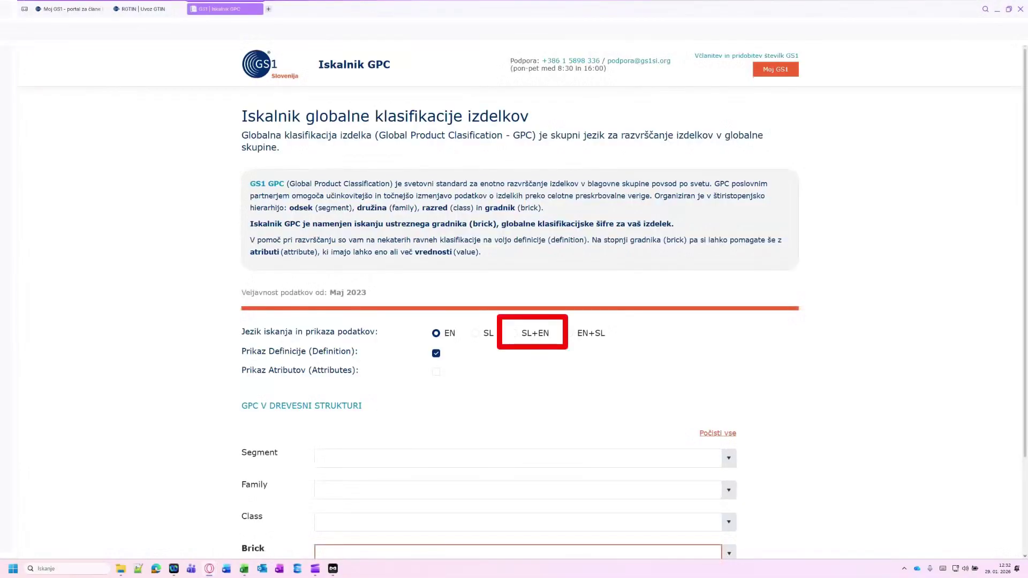
In the GPC browser, set the language to SL+EN, search bricks for "marmelade" and choose 10000217 Džemi/Marmelade (obstojno/trajno).
left_click(513, 333)
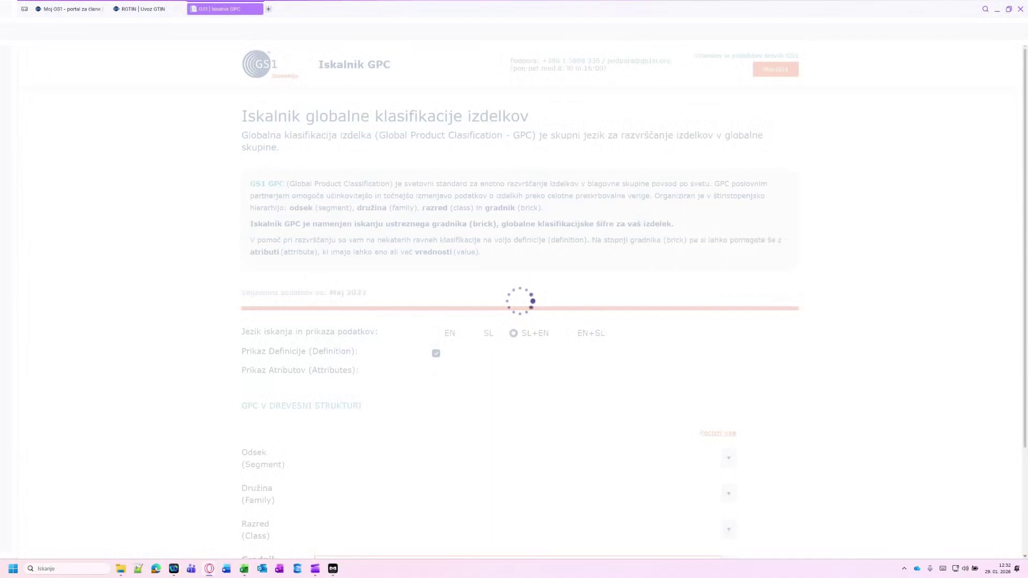
scroll(432, 369, "down", 1)
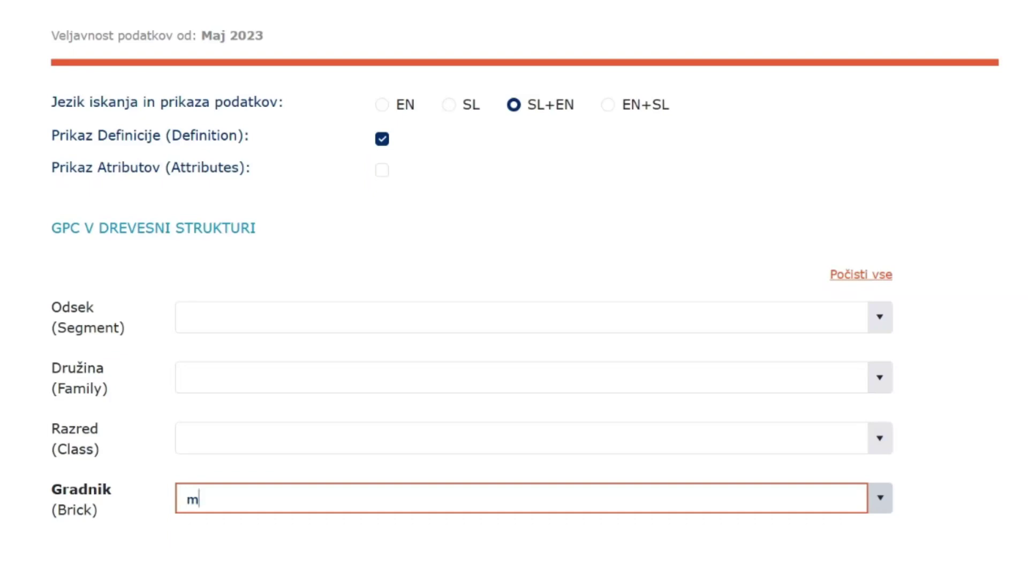
type("rmelade")
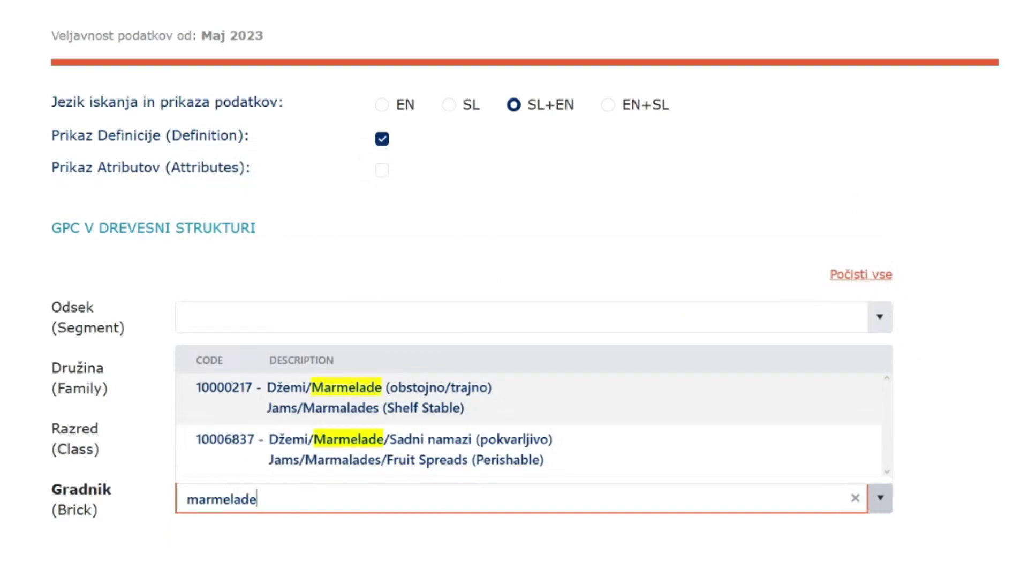
key("Return")
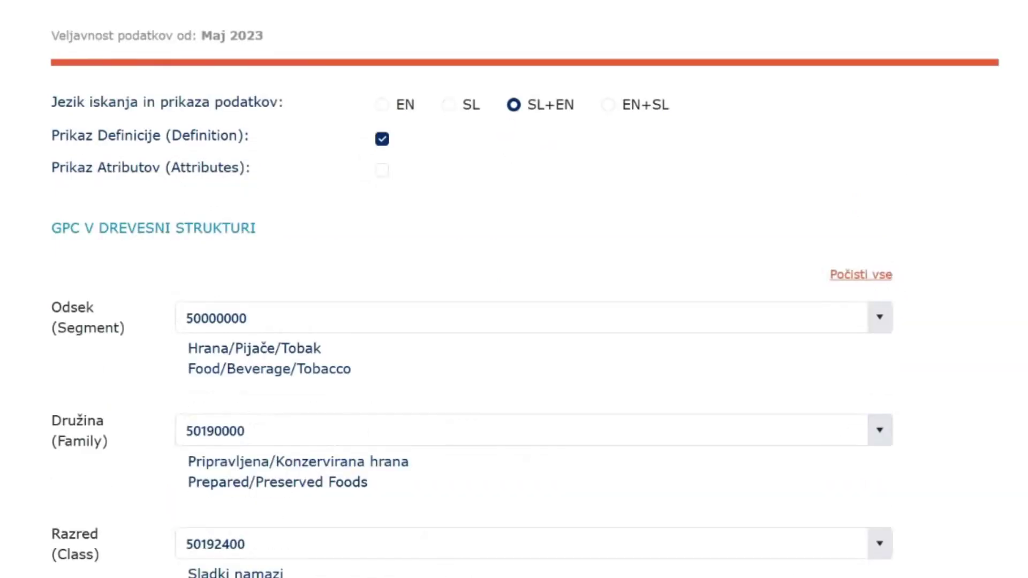
scroll(514, 321, "down", 3)
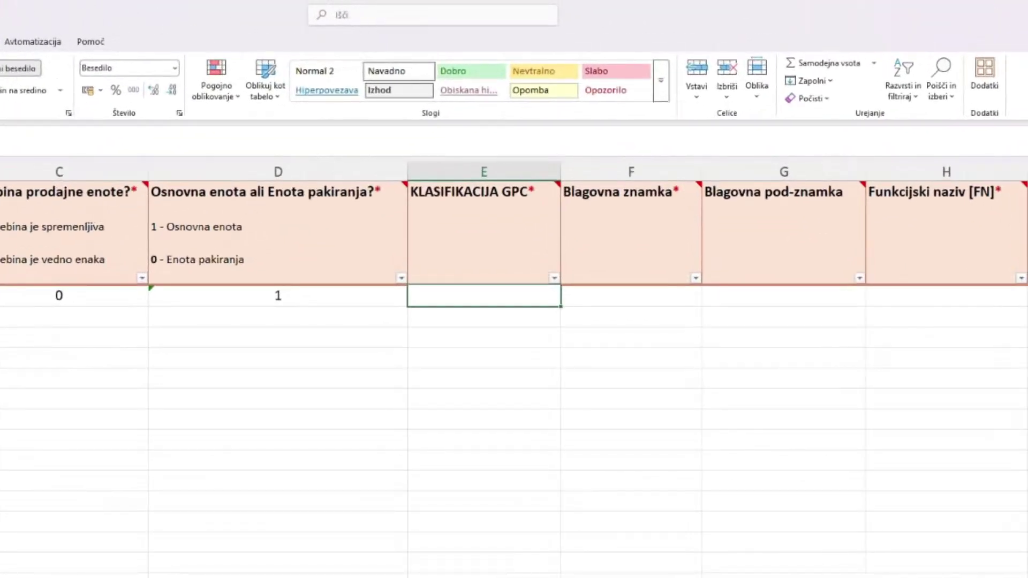
Switch back to the Excel template and paste GPC code 10000217 as the product's KLASIFIKACIJA GPC in row 7.
key("ctrl+v")
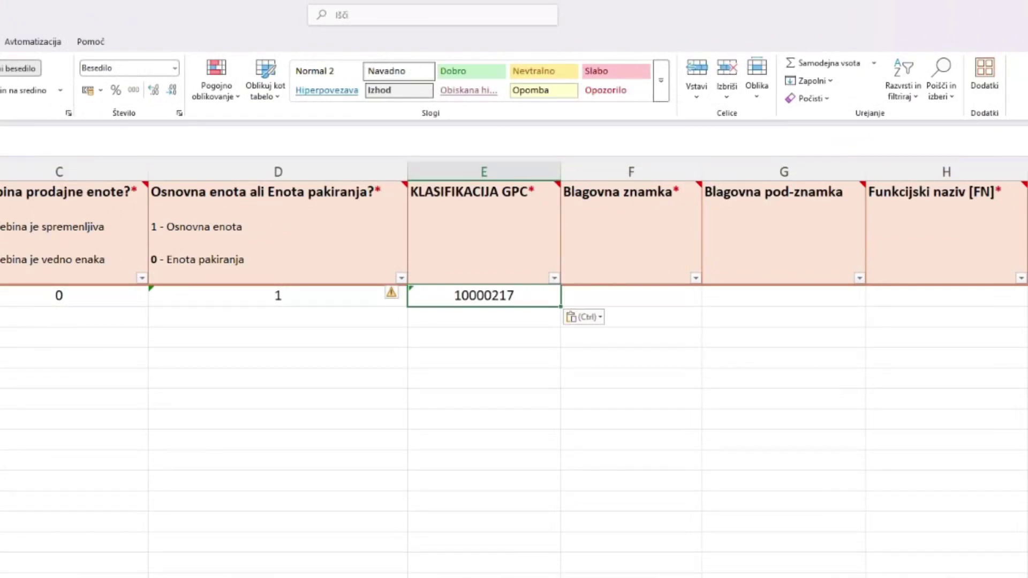
key("alt+Tab")
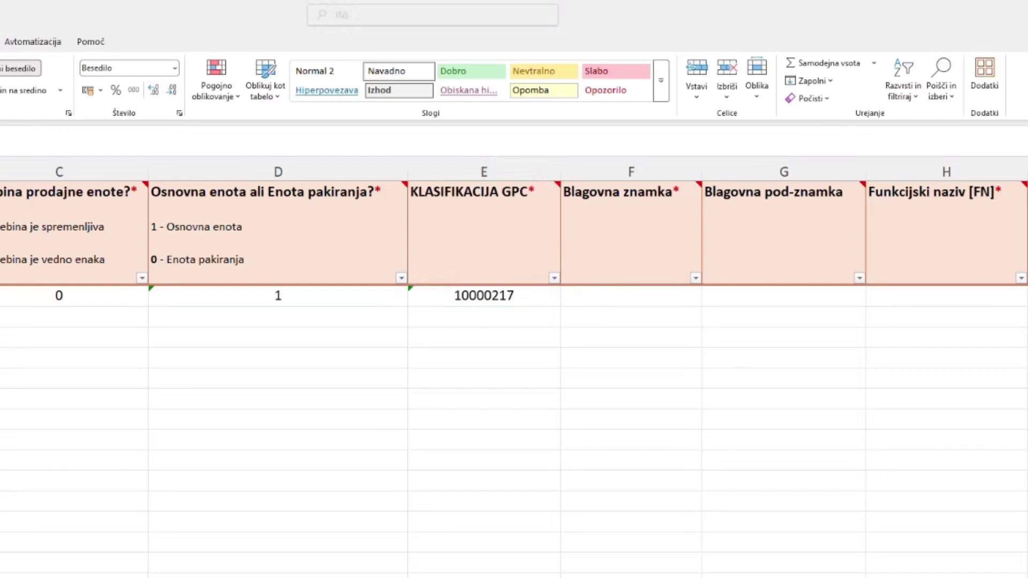
key("alt+Tab")
Enter "Gold Standard" as the Blagovna znamka in row 7.
left_click(631, 296)
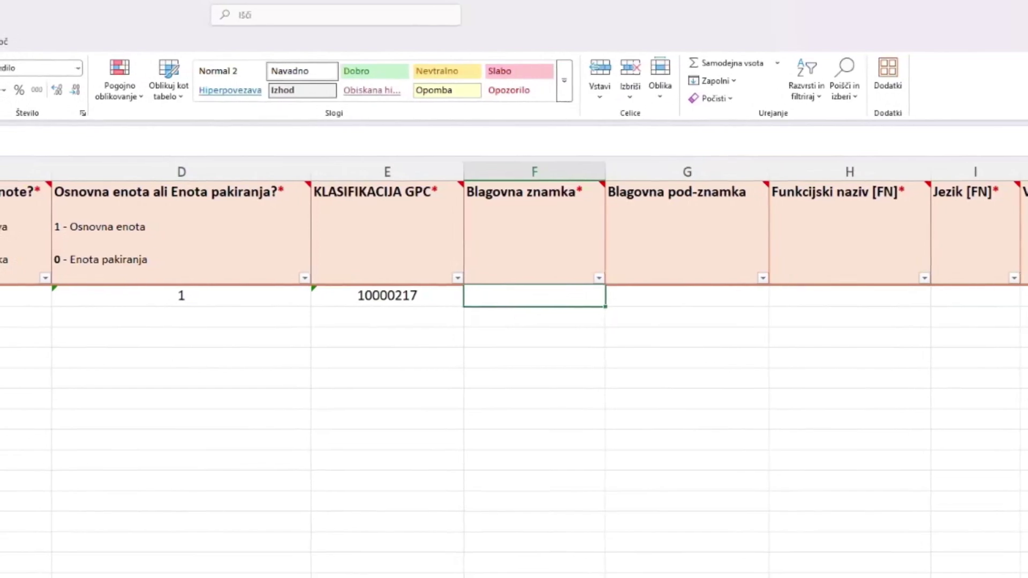
type("Gold Standar")
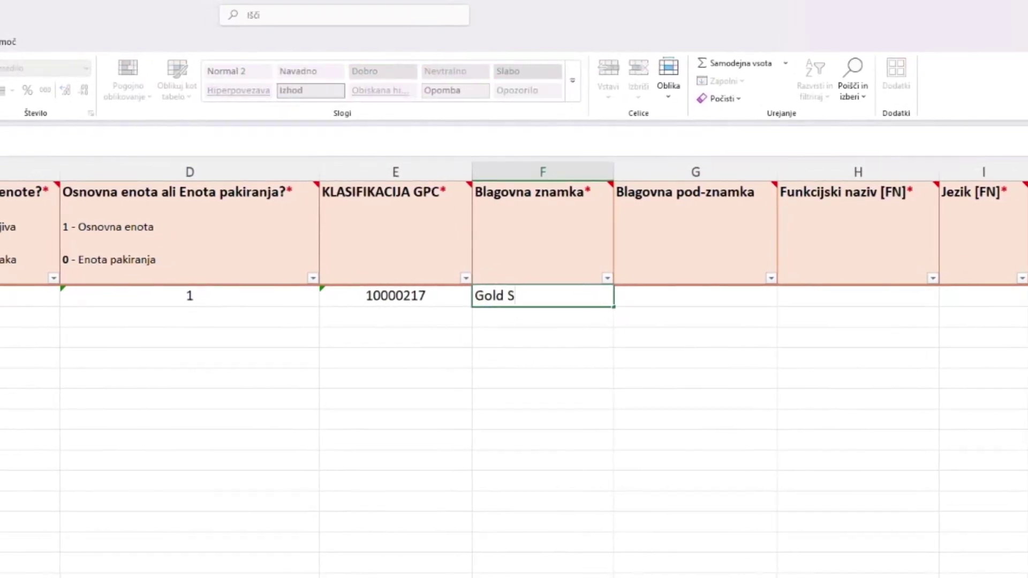
type("d")
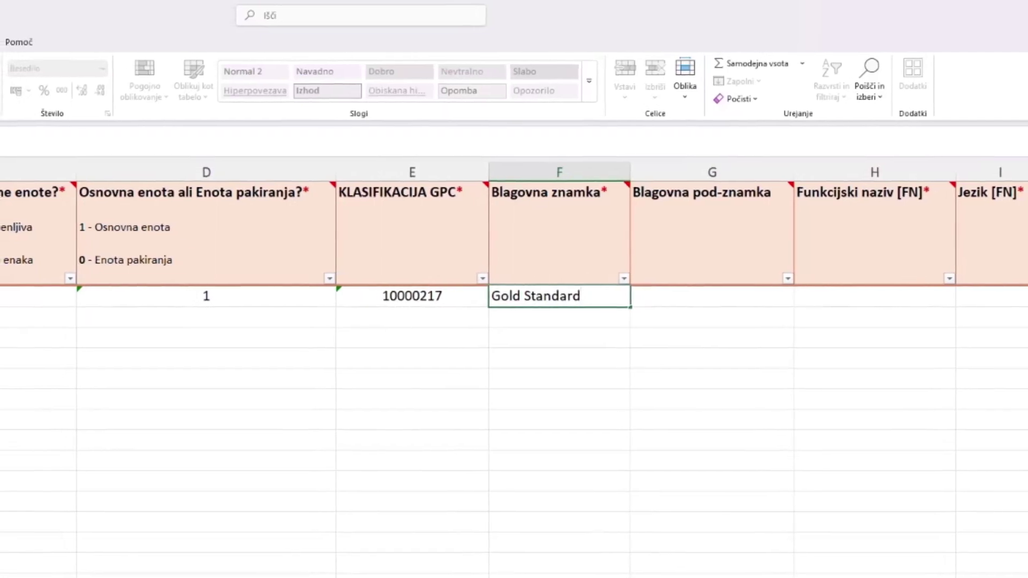
Enter "Marmelada" as the Funkcijski naziv in row 7 and set its language to sl.
scroll(514, 375, "right", 5)
scroll(514, 375, "right", 2)
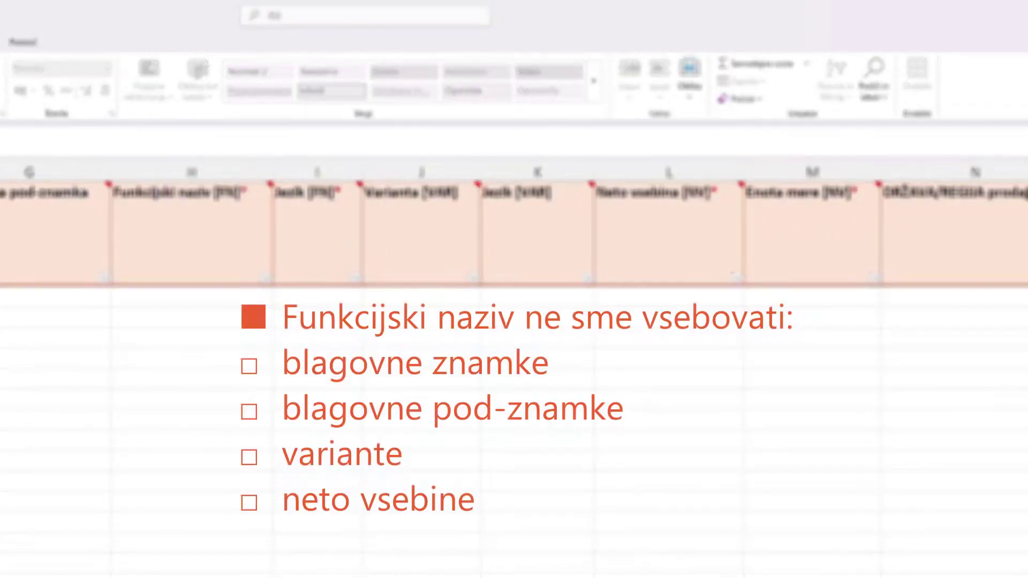
left_click(191, 296)
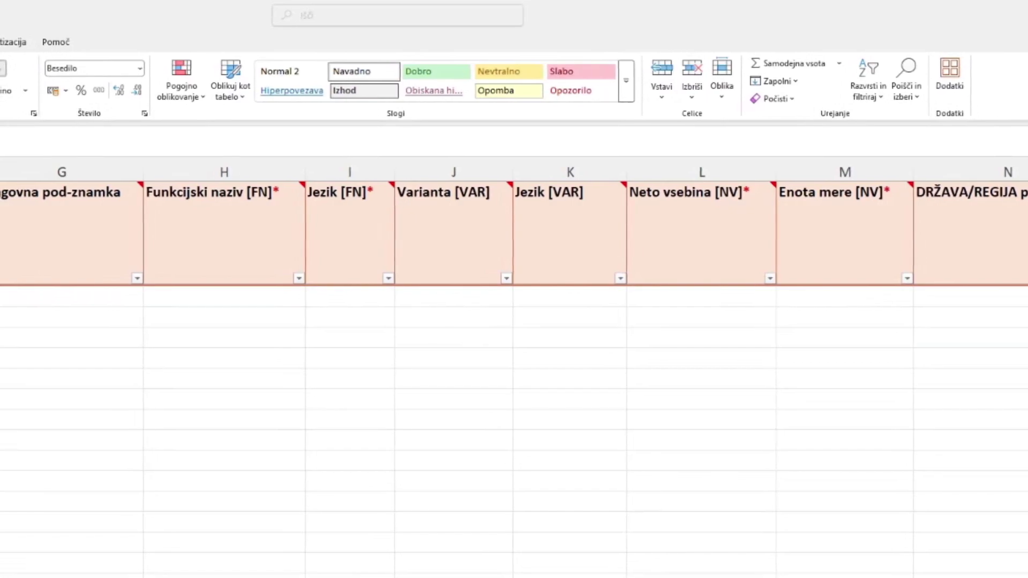
left_click(228, 296)
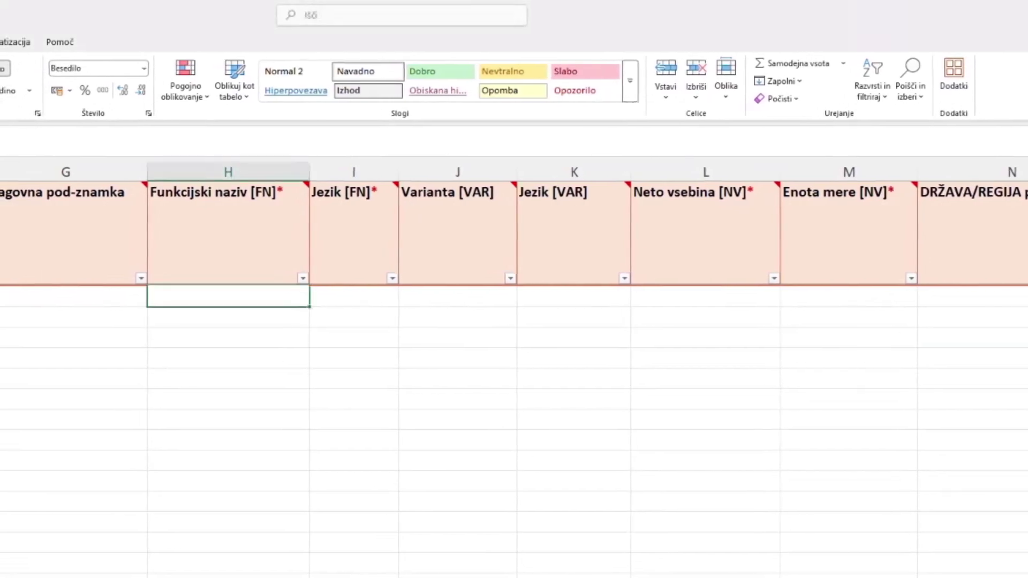
type("Marmelada")
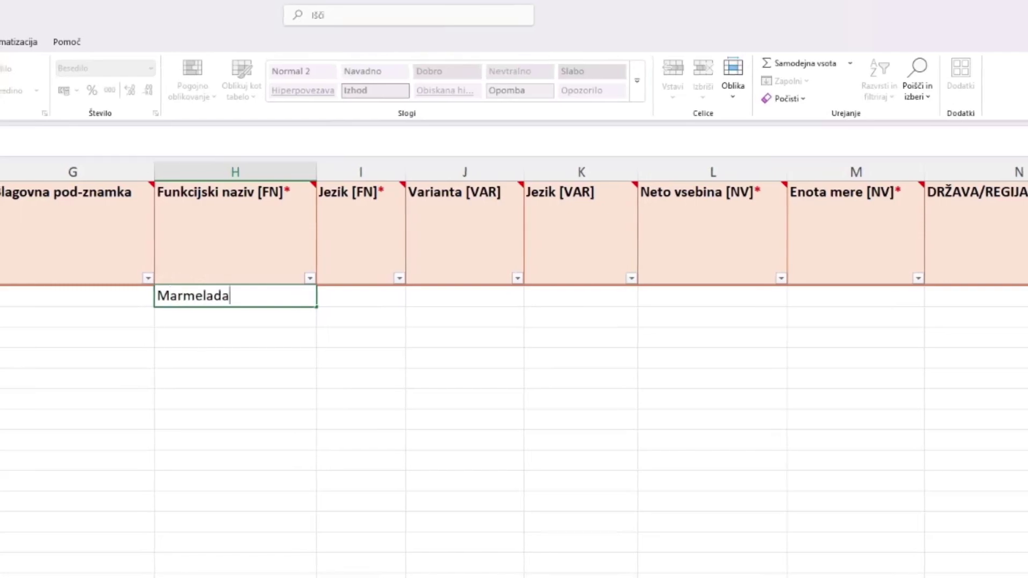
key("Tab")
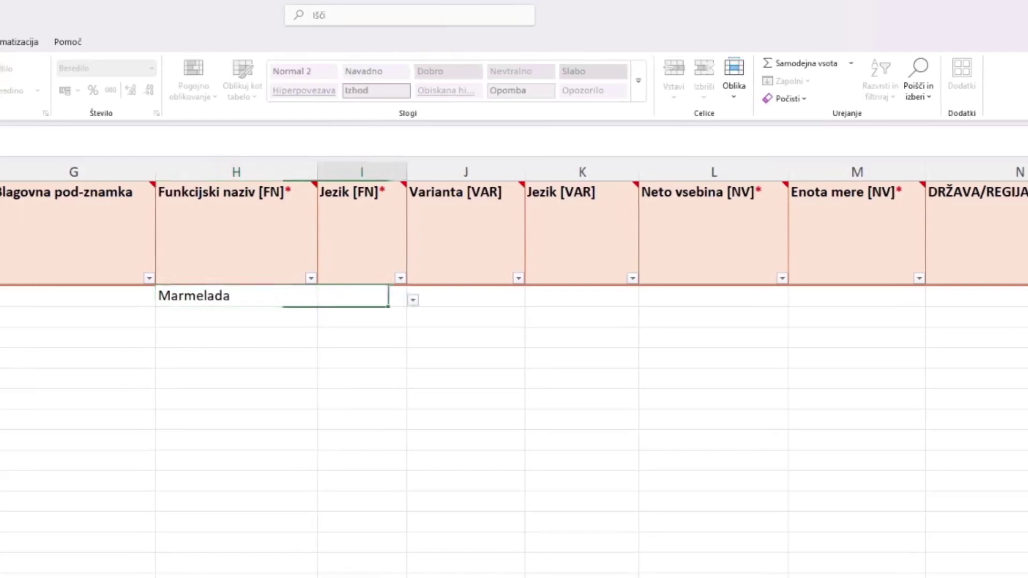
type("s")
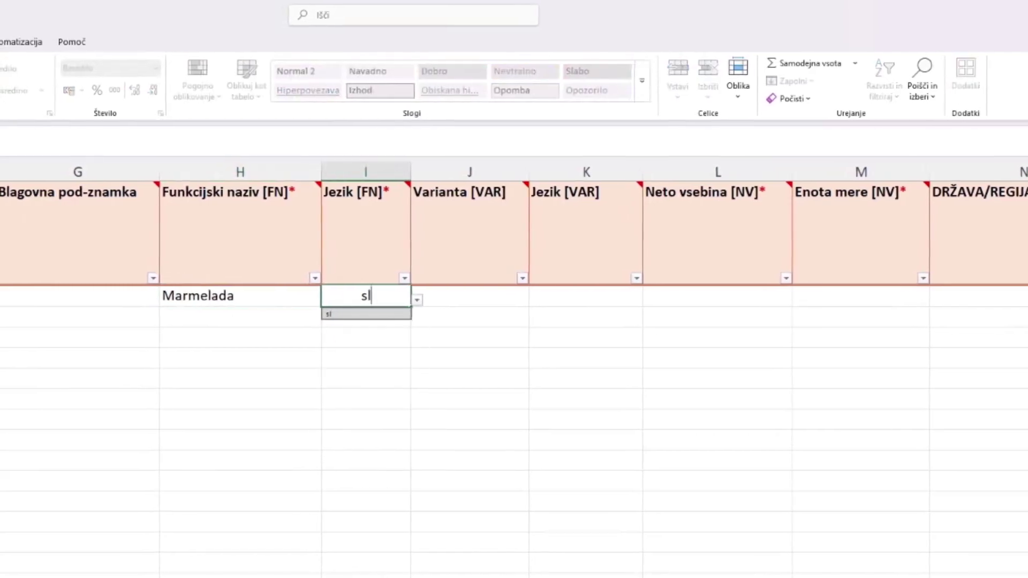
type("l")
key("ctrl+Return")
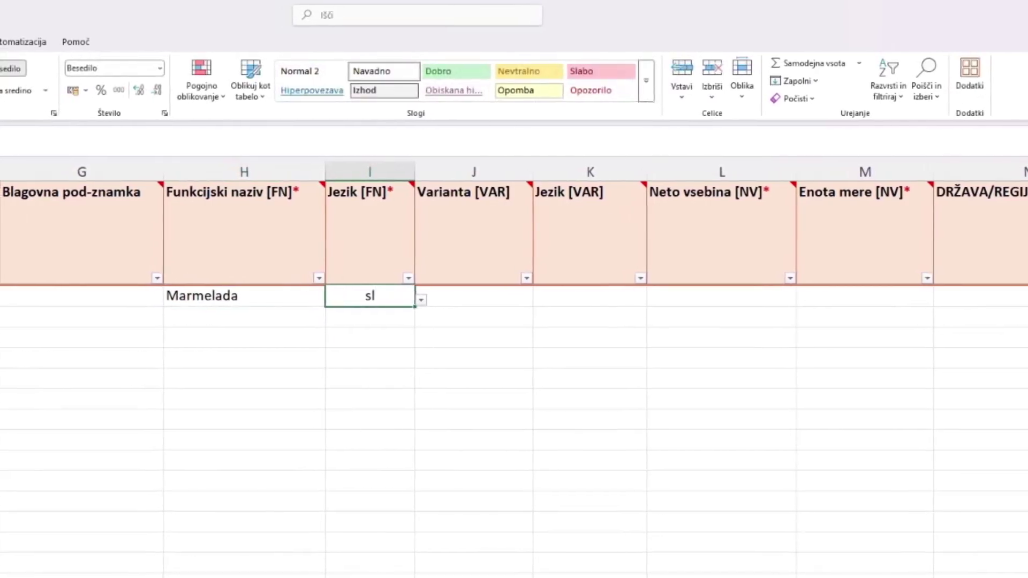
Enter "jagodna" as the Varianta in row 7 and set its language to sl.
left_click(473, 296)
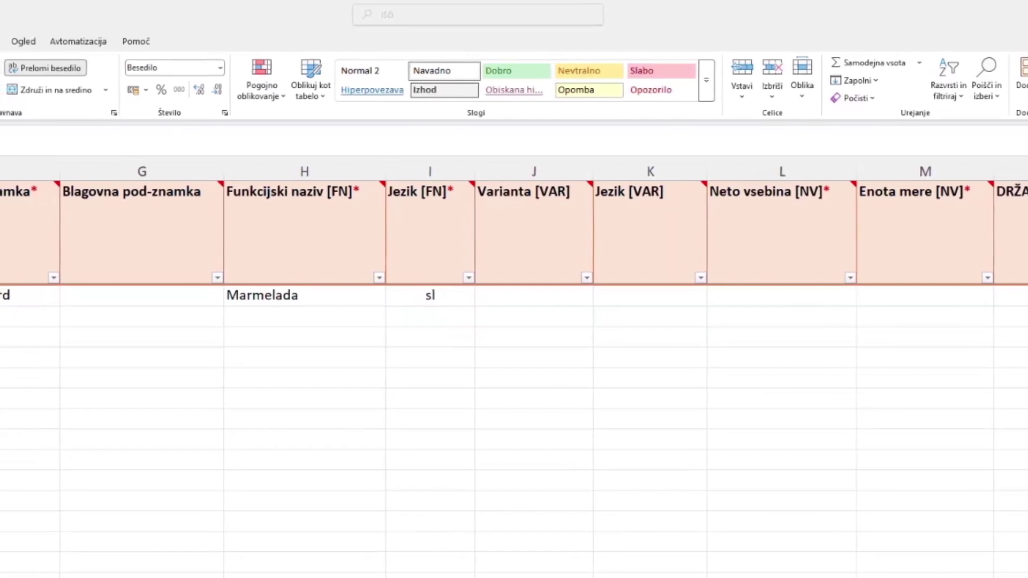
left_click(533, 295)
type("jagodna")
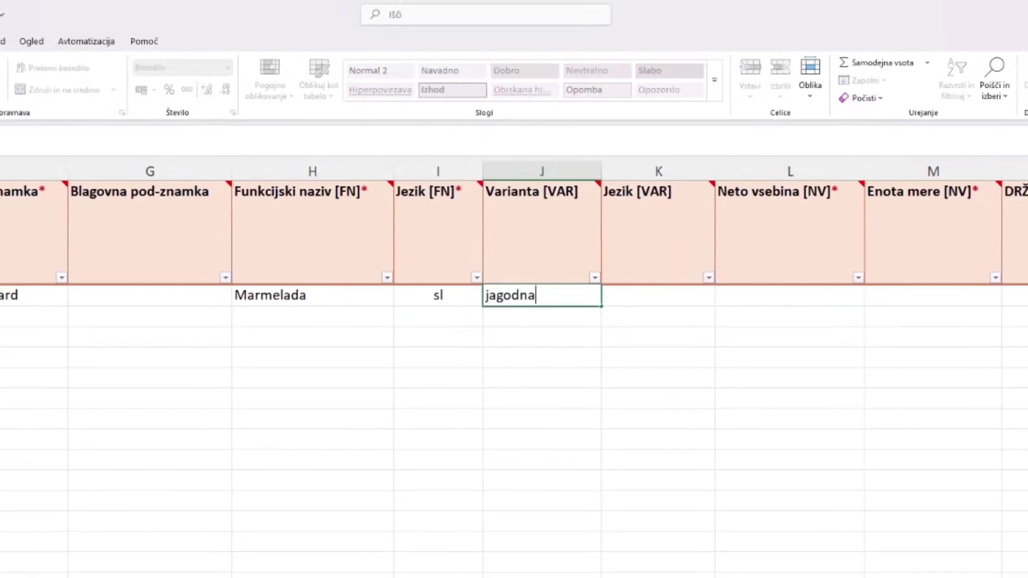
key("Tab")
type("sl")
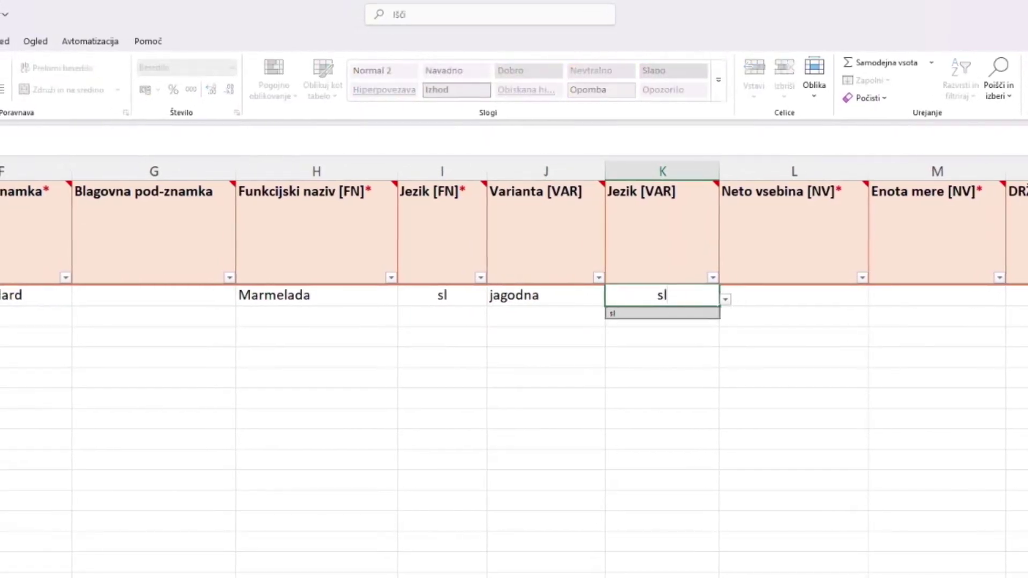
key("Down")
key("Return")
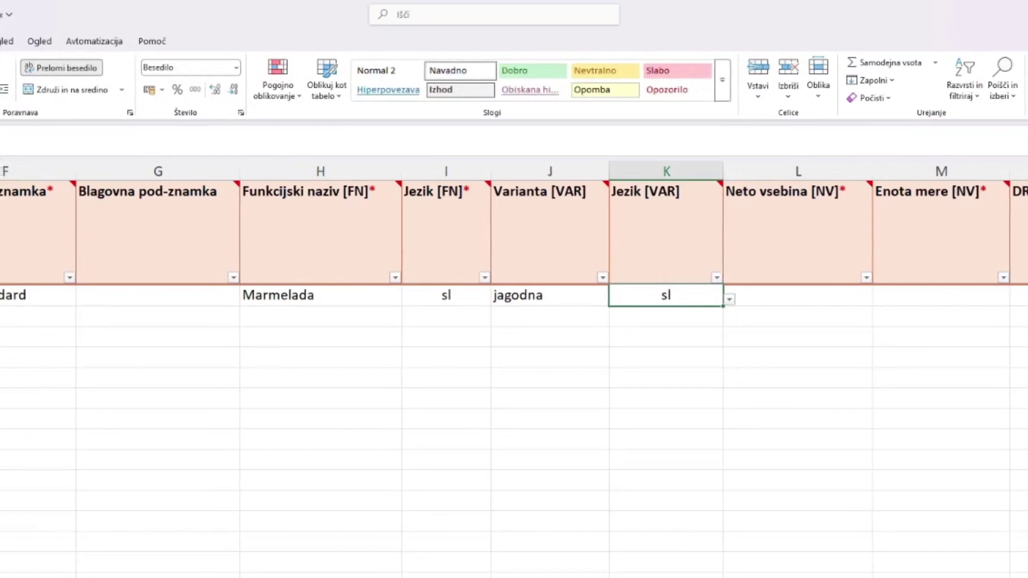
Enter 250 as the Neto vsebina in row 7 and set its Enota mere to GRM.
scroll(514, 375, "right", 3)
scroll(513, 375, "right", 1)
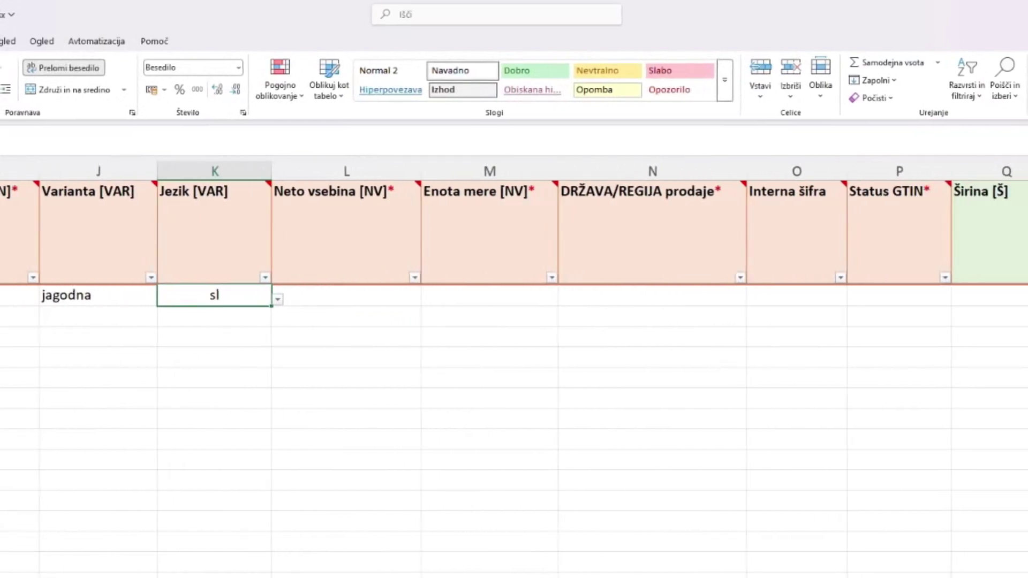
left_click(346, 295)
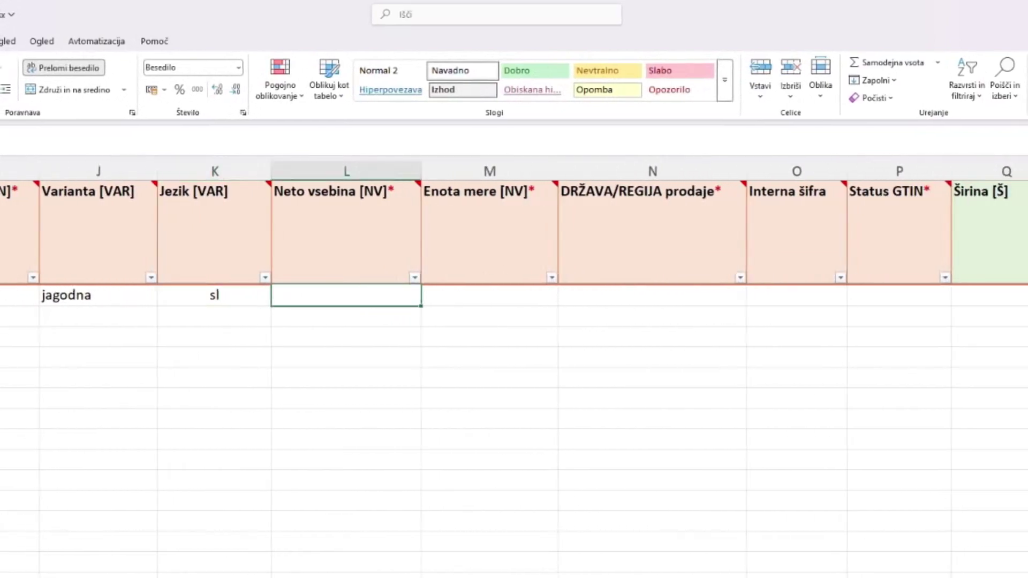
type("250")
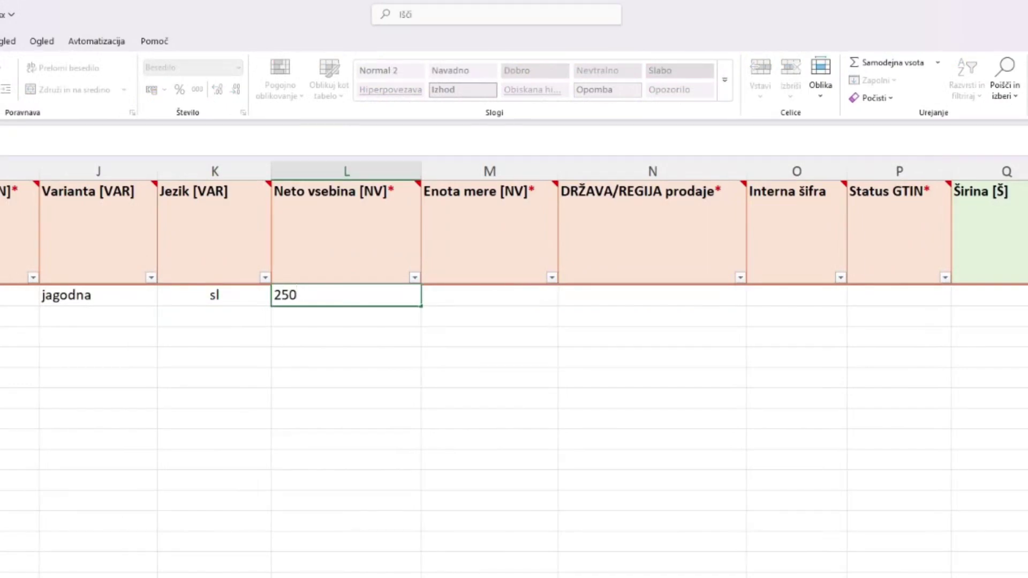
key("Tab")
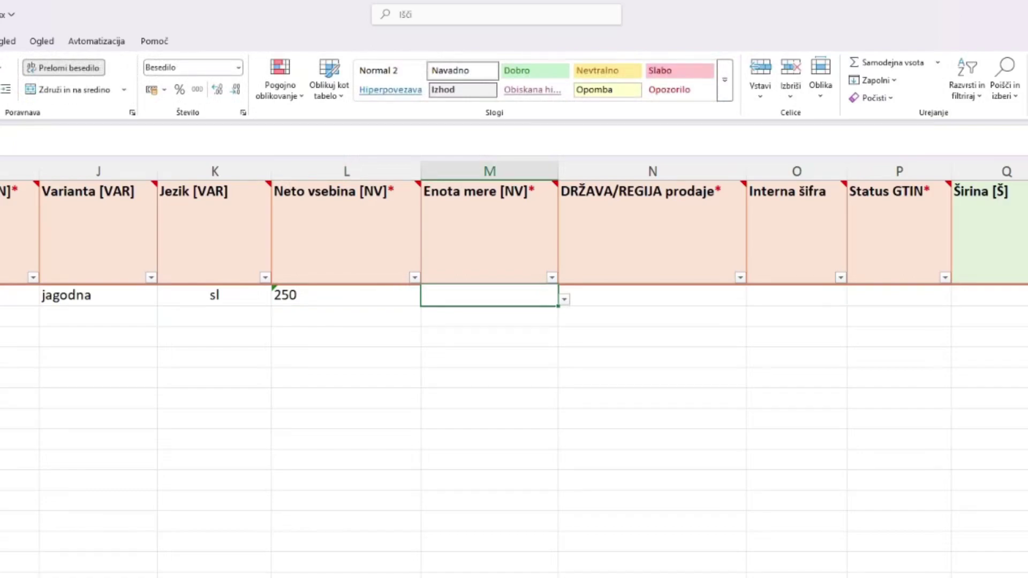
type("grm")
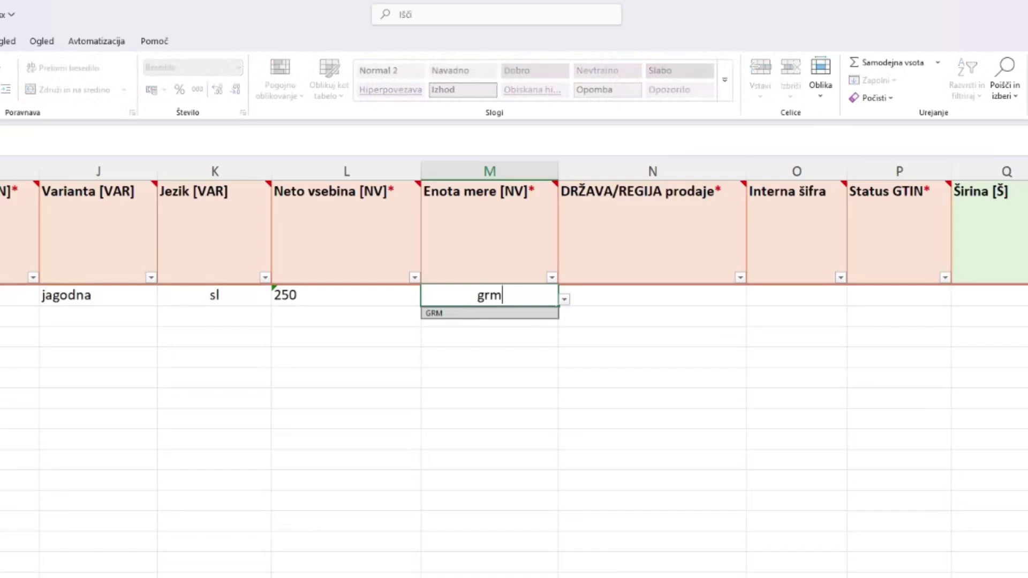
key("Return")
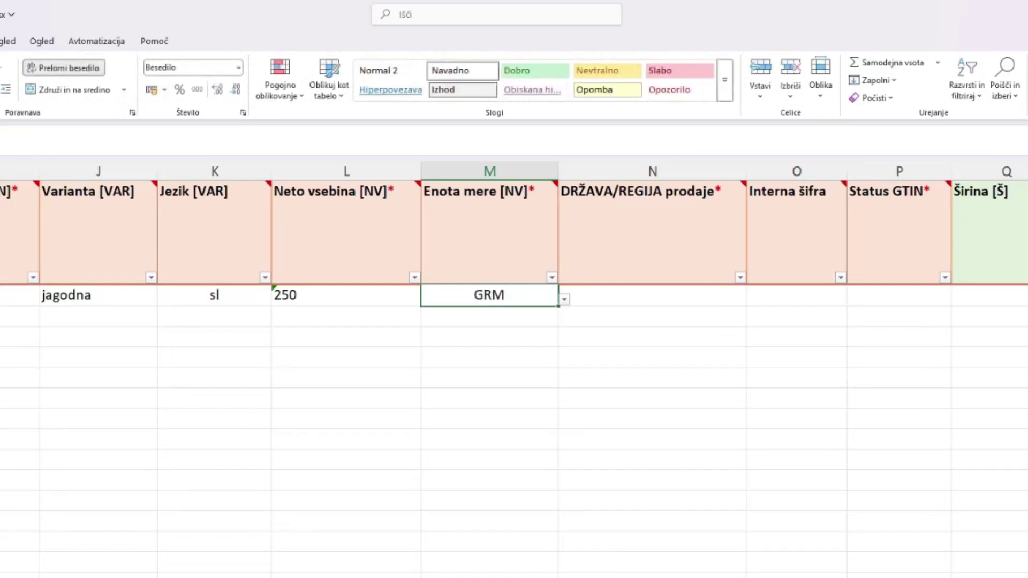
Enter 705 as the DRŽAVA/REGIJA prodaje in row 7.
left_click(652, 295)
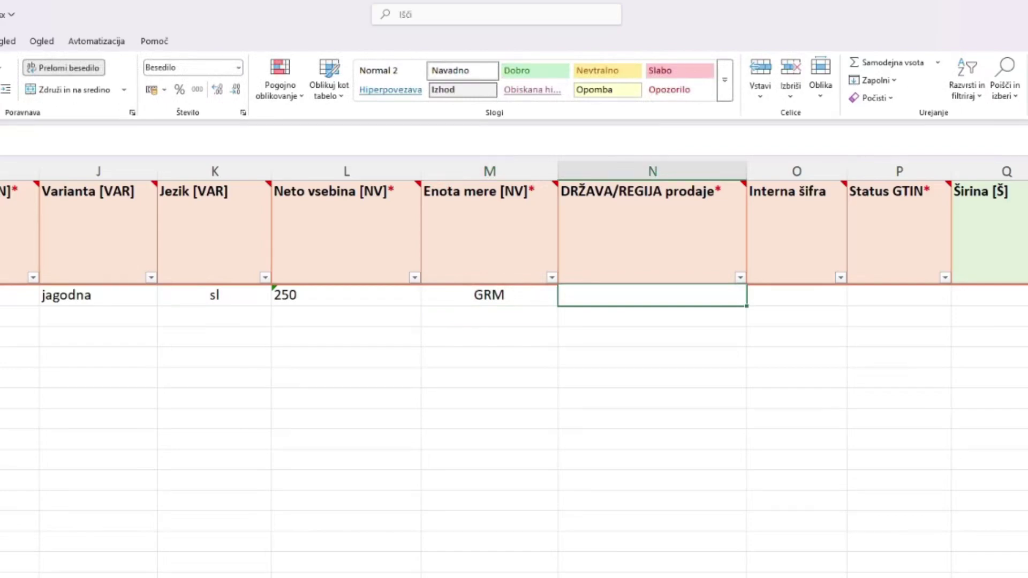
type("705")
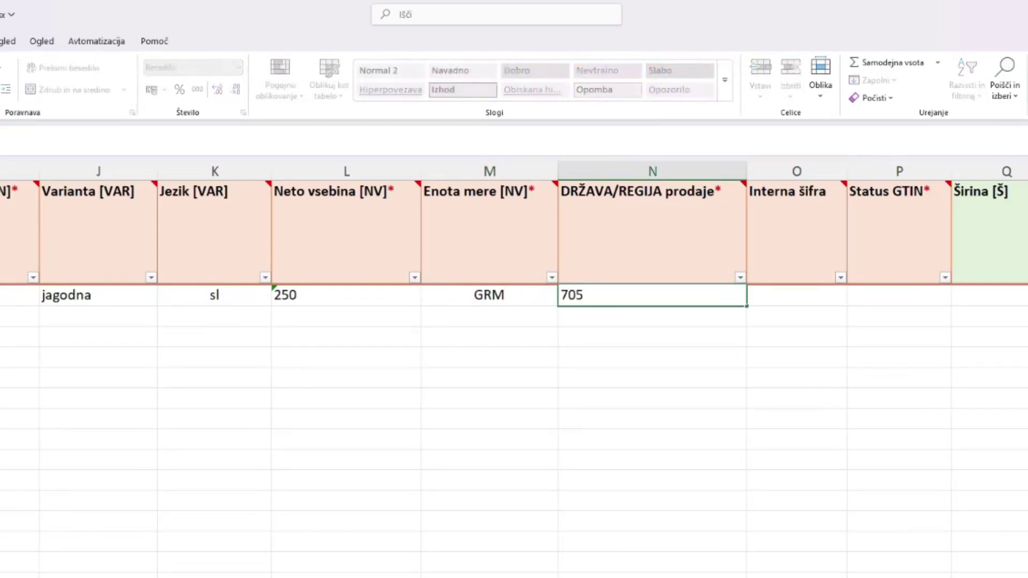
key("Tab")
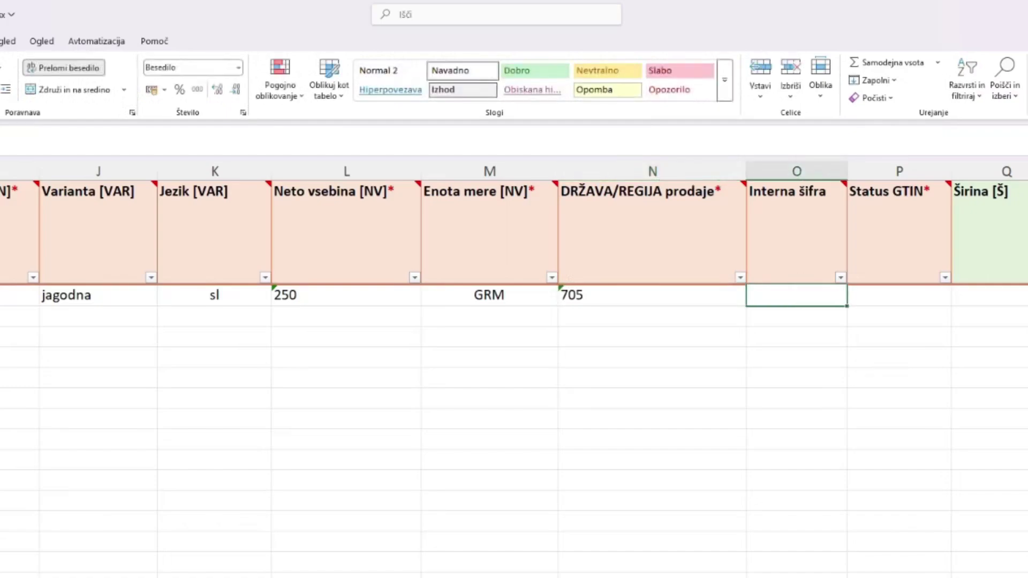
Set the product's Status GTIN in row 7 to 50, skipping the Interna šifra.
scroll(514, 364, "right", 3)
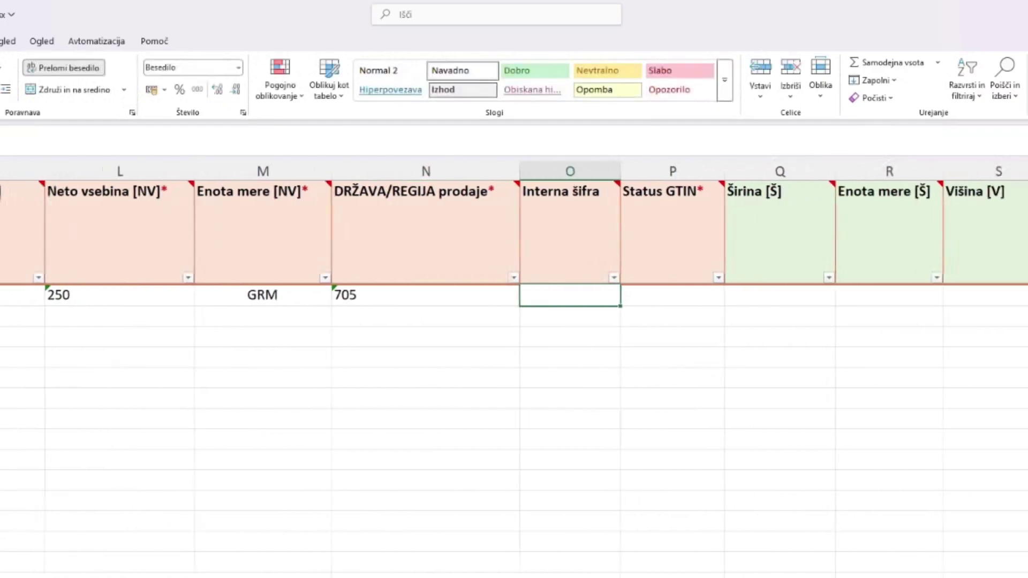
key("alt+Tab")
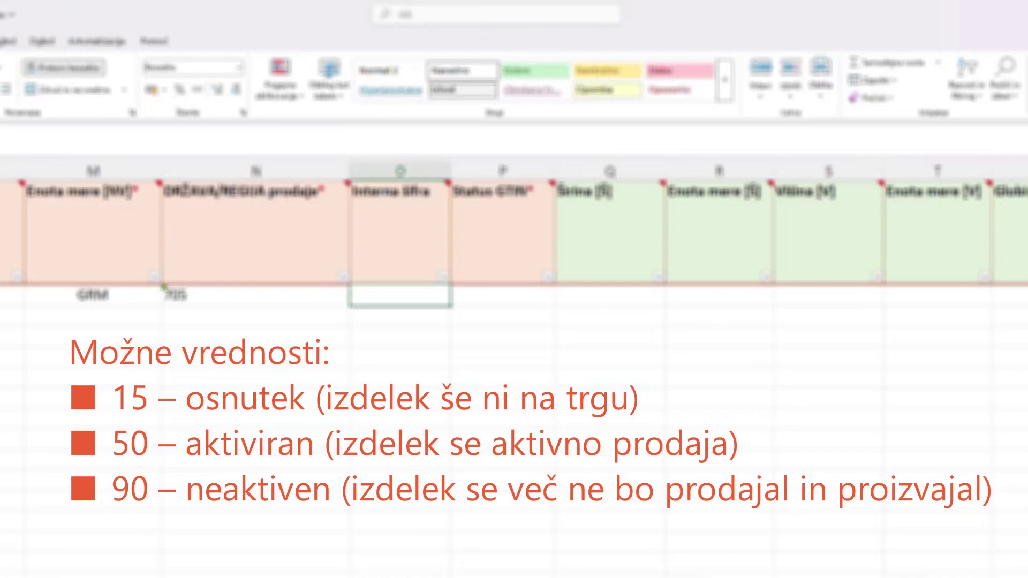
key("Tab")
key("alt+Down")
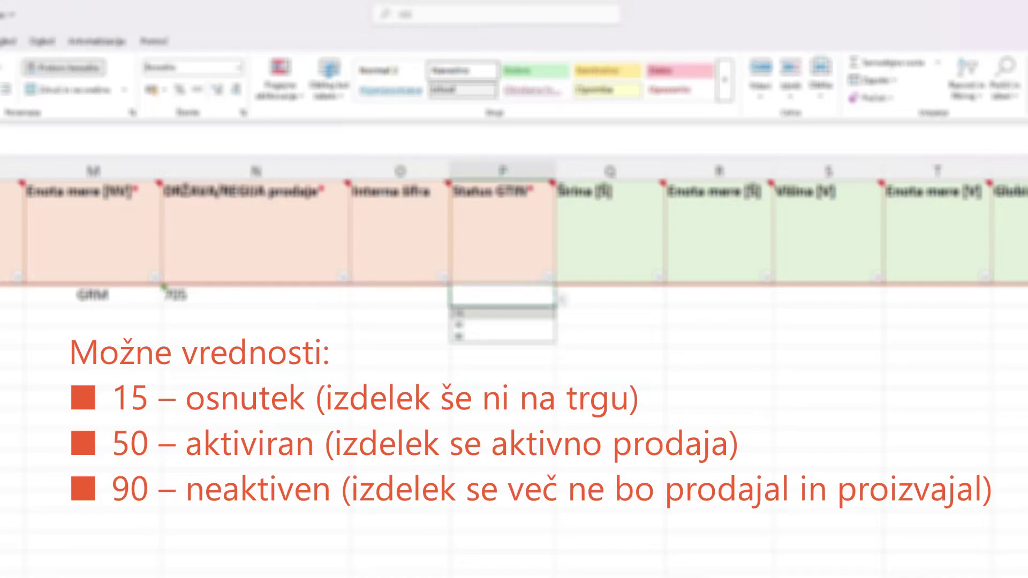
key("Down")
key("Down")
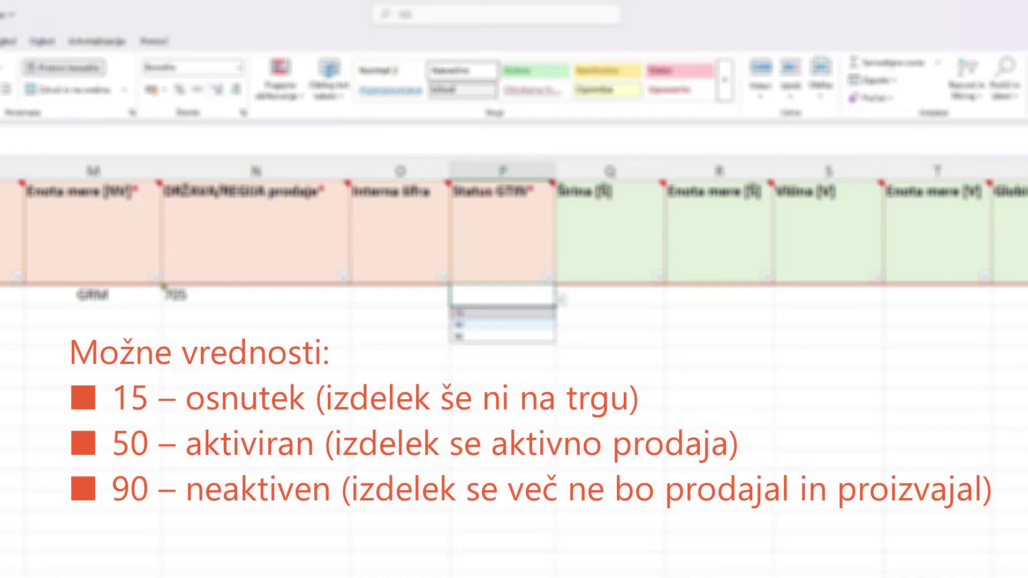
key("Down")
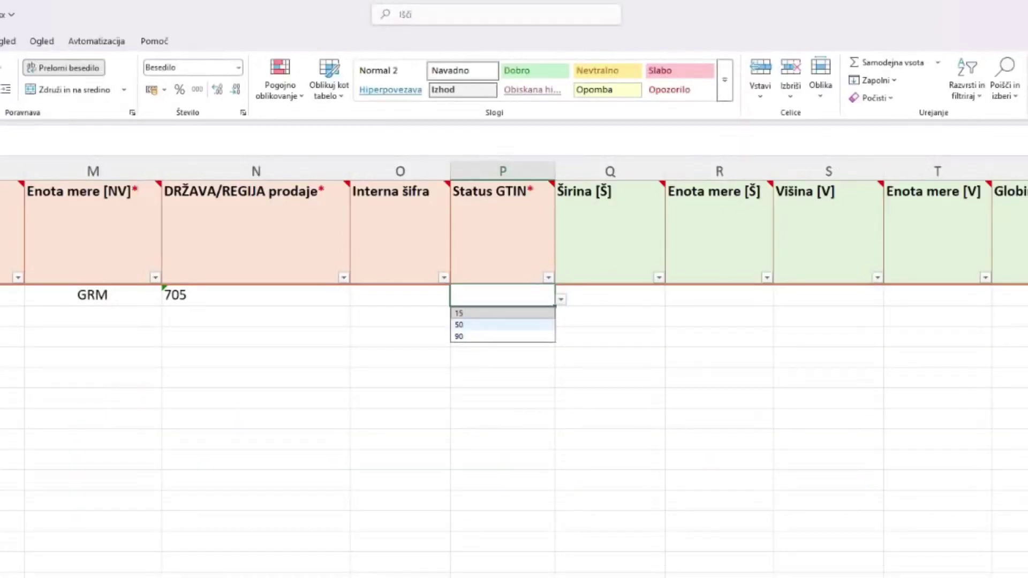
left_click(502, 324)
Look through the remaining columns of the basic data sheet and open the VSEBOVANE enote PAKIRANJA sheet.
scroll(514, 374, "right", 5)
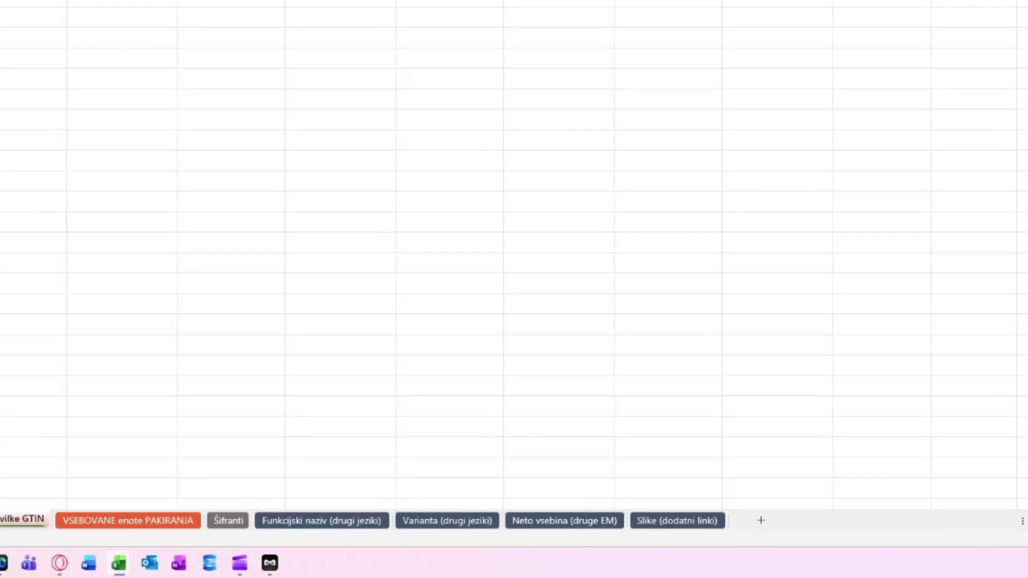
left_click_drag(958, 543, 835, 543)
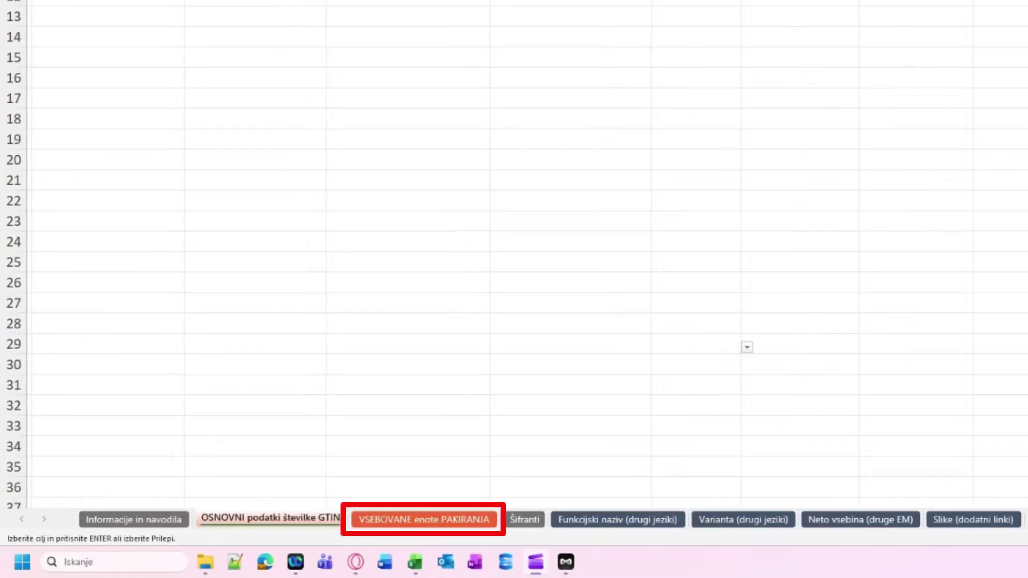
left_click(424, 519)
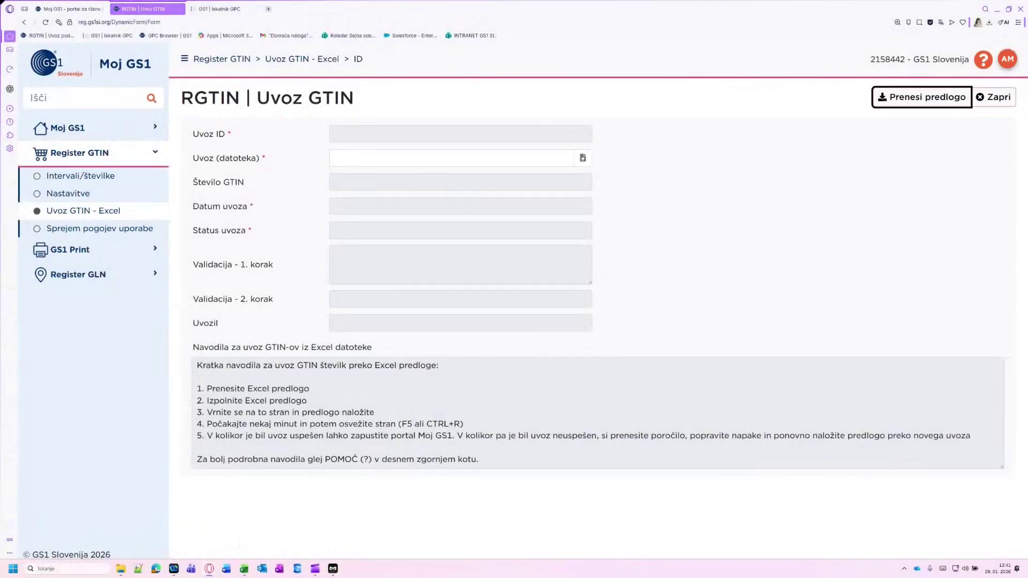
Switch to the Moj GS1 portal and upload "Uvoz GTIN Excel - Predloga V3.2.xlsx" from Prenosi as the GTIN import file.
left_click(705, 139)
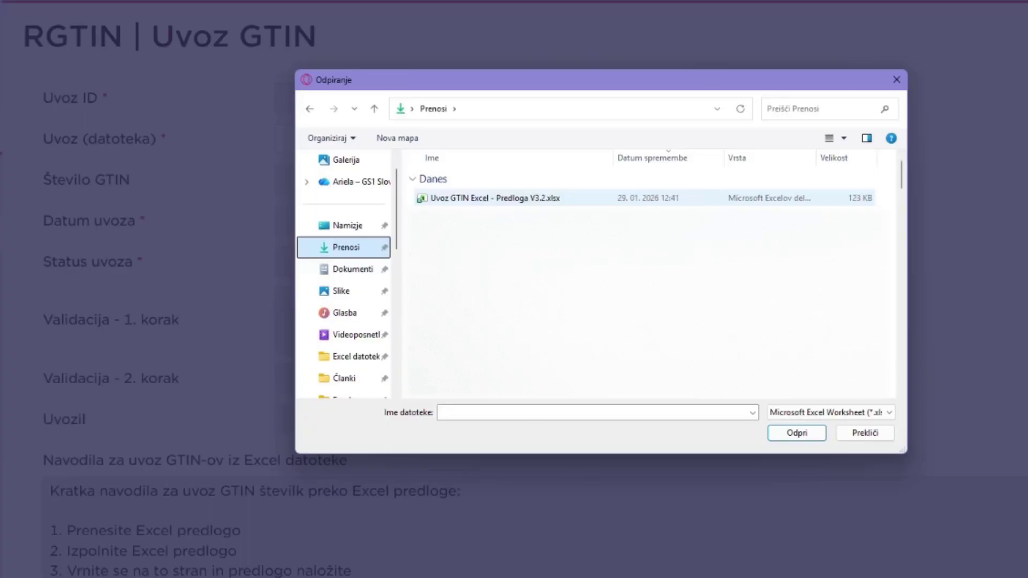
left_click(493, 197)
left_click(861, 432)
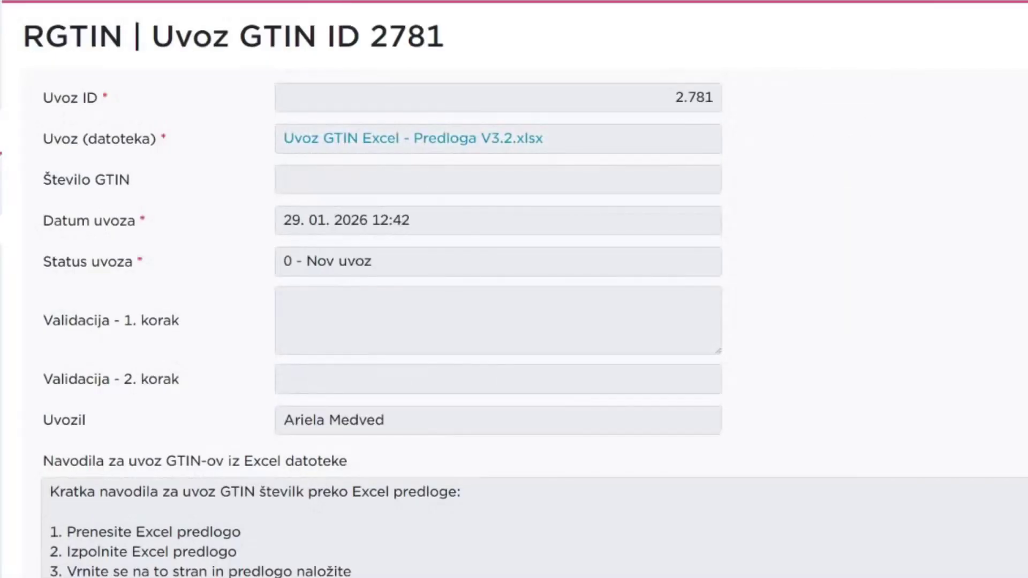